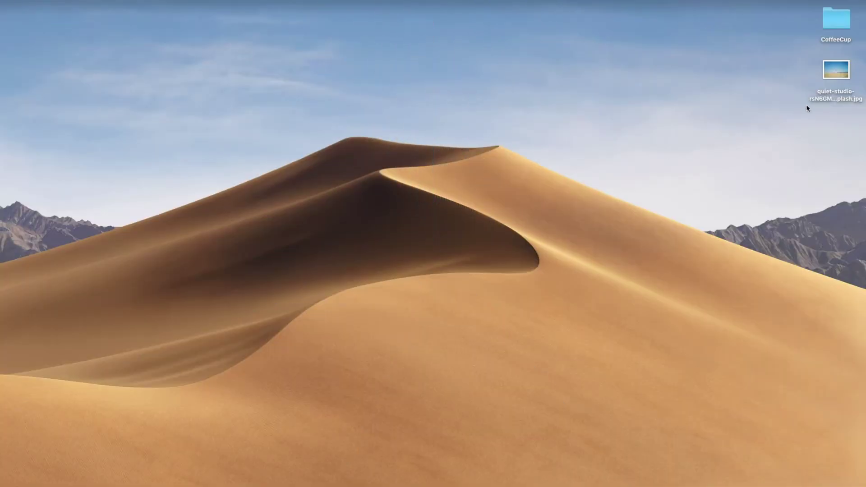
- Select the quiet-studio photo on the desktop and show its Get Info panel
{"action": "left_click", "coordinate": [820, 99]}
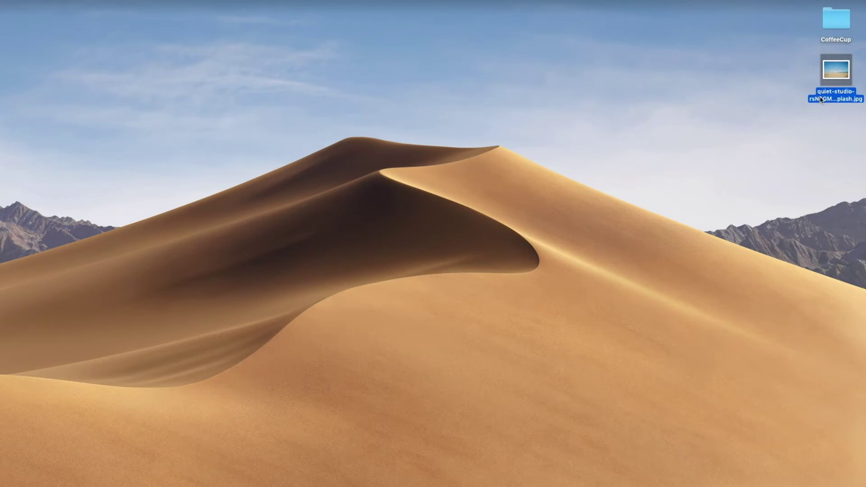
{"action": "key", "text": "super+i"}
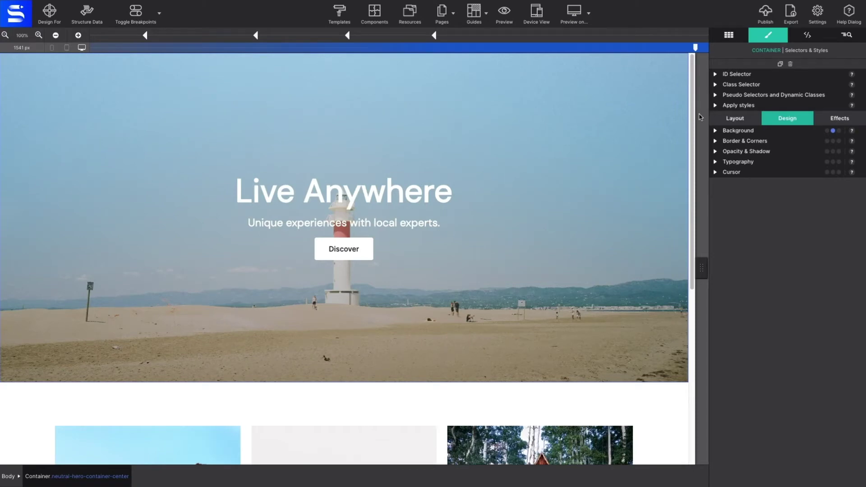
{"action": "left_click_drag", "start_coordinate": [694, 125], "coordinate": [691, 228]}
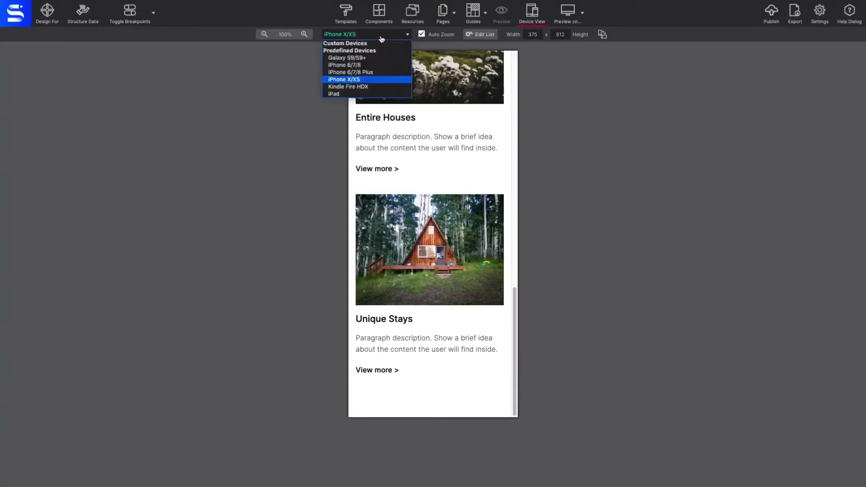
- Preview the Live Anywhere page on iPad in portrait and landscape, then exit Device View
{"action": "left_click", "coordinate": [368, 94]}
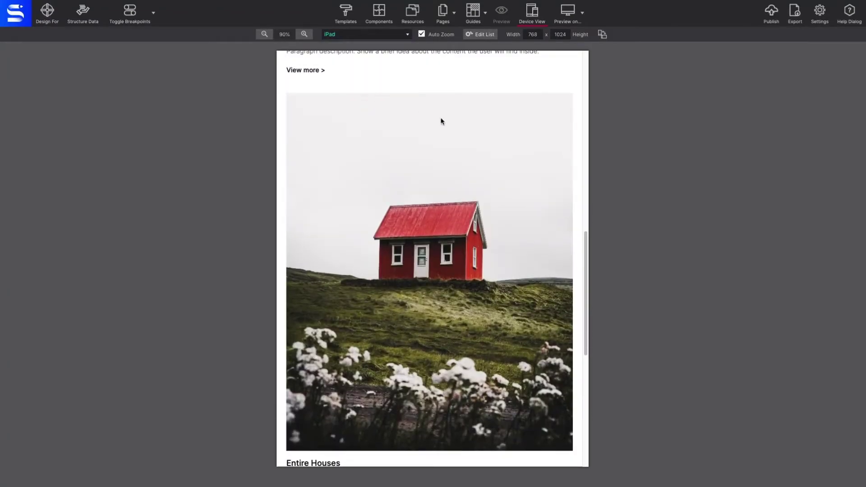
{"action": "scroll", "coordinate": [452, 129], "scroll_direction": "up", "scroll_amount": 2}
{"action": "scroll", "coordinate": [452, 129], "scroll_direction": "up", "scroll_amount": 2}
{"action": "scroll", "coordinate": [452, 129], "scroll_direction": "up", "scroll_amount": 2}
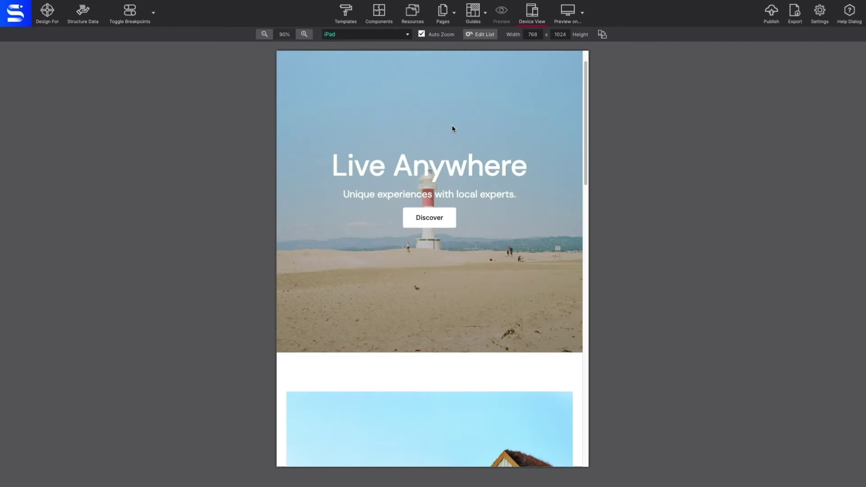
{"action": "scroll", "coordinate": [453, 128], "scroll_direction": "up", "scroll_amount": 1}
{"action": "left_click", "coordinate": [603, 34]}
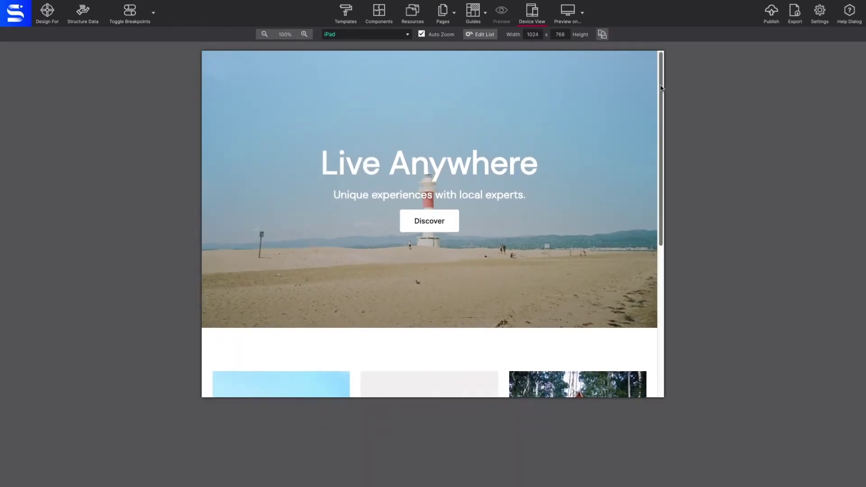
{"action": "mouse_move", "coordinate": [662, 89]}
{"action": "left_mouse_down"}
{"action": "mouse_move", "coordinate": [653, 216]}
{"action": "mouse_move", "coordinate": [631, 57]}
{"action": "left_mouse_up"}
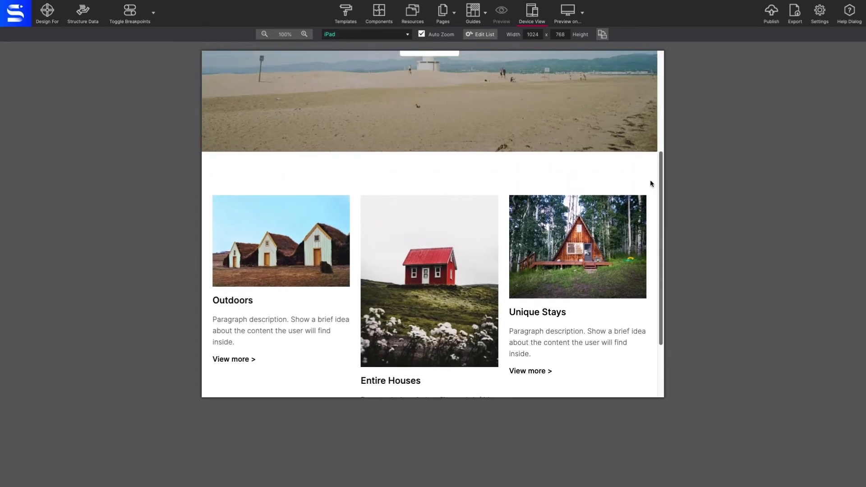
{"action": "left_click", "coordinate": [532, 12]}
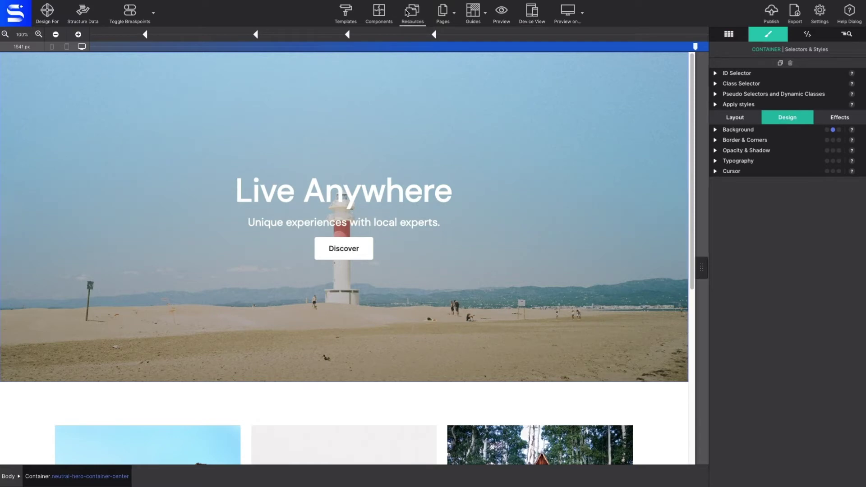
- Sort Resources by Size (Smallest) and inspect the hama-haki and quiet-studio image details
{"action": "left_click", "coordinate": [407, 13]}
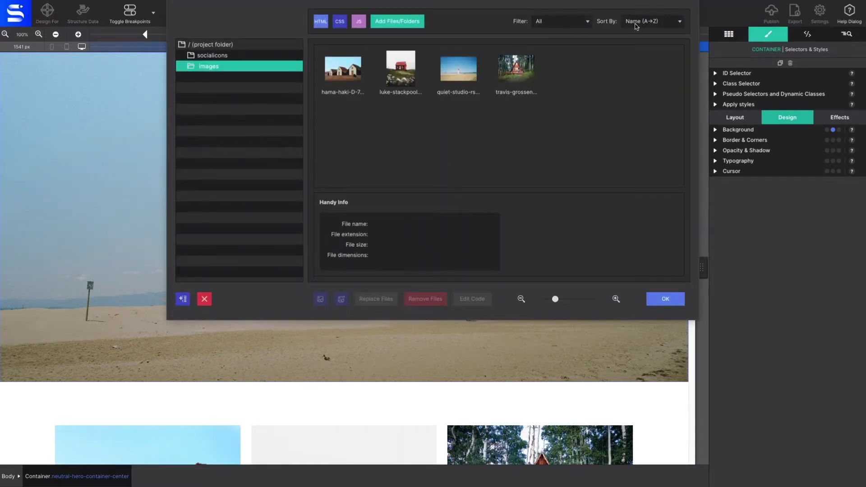
{"action": "left_click", "coordinate": [679, 21]}
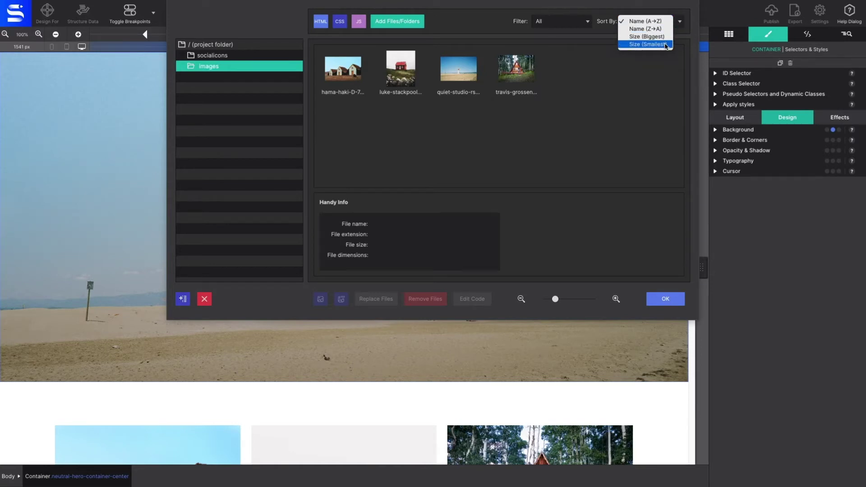
{"action": "left_click", "coordinate": [666, 46]}
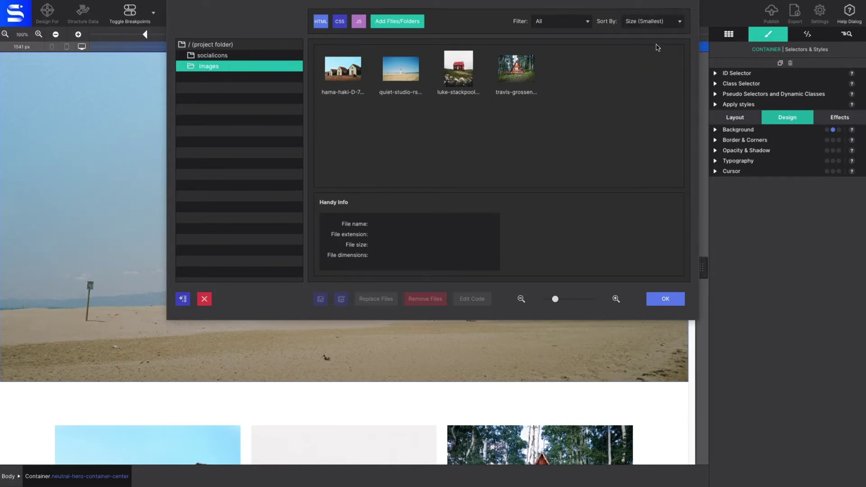
{"action": "left_click", "coordinate": [345, 82]}
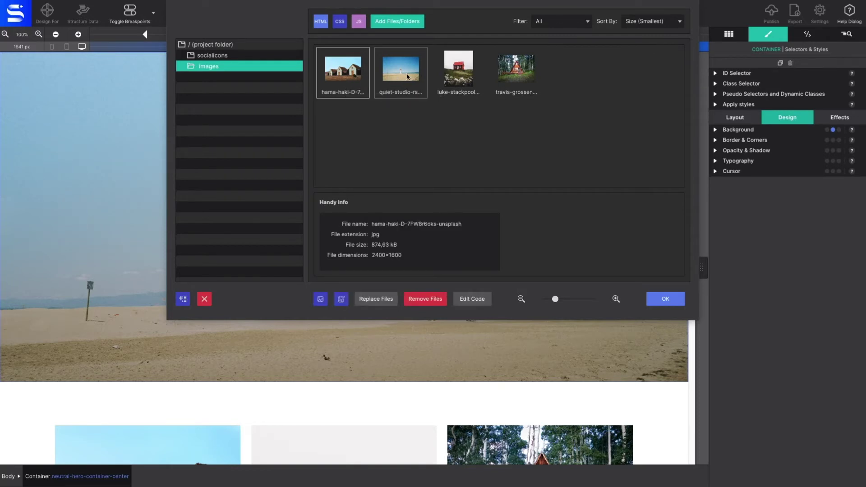
{"action": "left_click", "coordinate": [406, 76]}
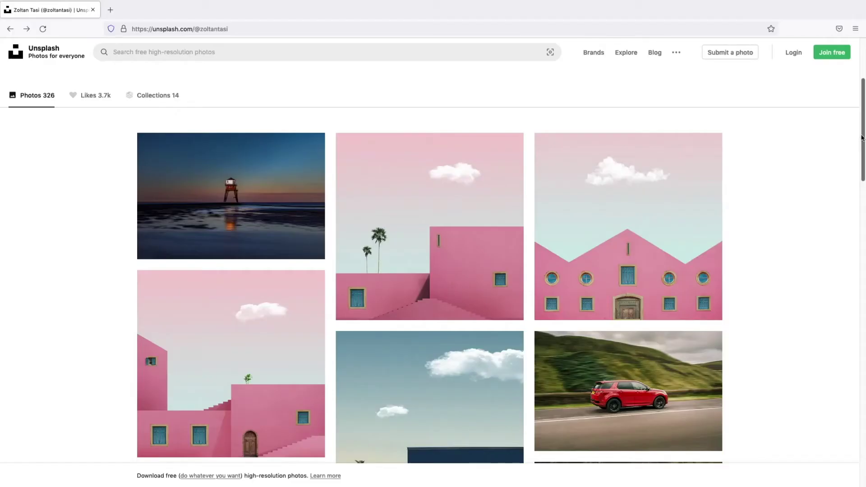
{"action": "scroll", "coordinate": [861, 137], "scroll_direction": "down", "scroll_amount": 1}
{"action": "scroll", "coordinate": [861, 137], "scroll_direction": "down", "scroll_amount": 1}
{"action": "scroll", "coordinate": [861, 137], "scroll_direction": "down", "scroll_amount": 2}
{"action": "scroll", "coordinate": [861, 137], "scroll_direction": "down", "scroll_amount": 1}
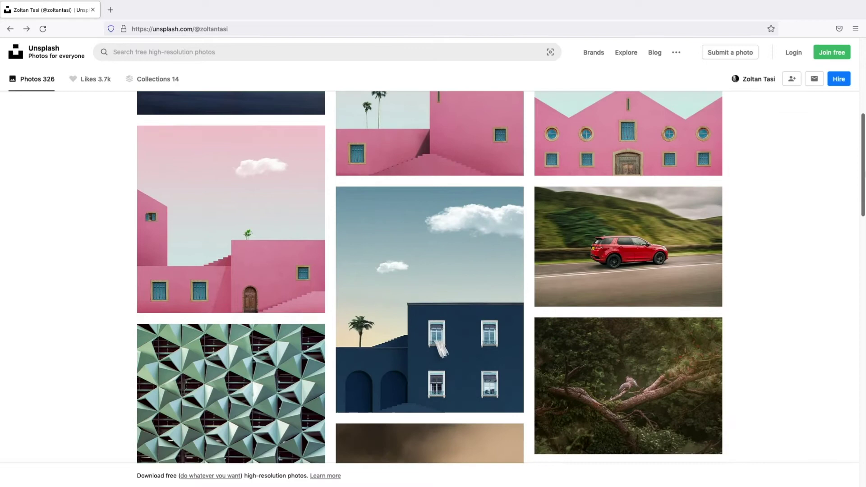
{"action": "scroll", "coordinate": [861, 138], "scroll_direction": "down", "scroll_amount": 1}
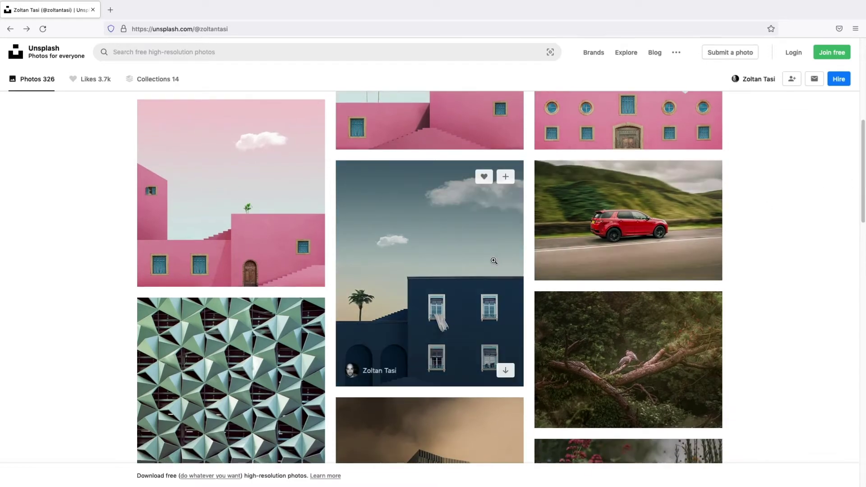
- Download Zoltan Tasi's blue building photo at the Medium 1920x2312 size
{"action": "left_click", "coordinate": [494, 261]}
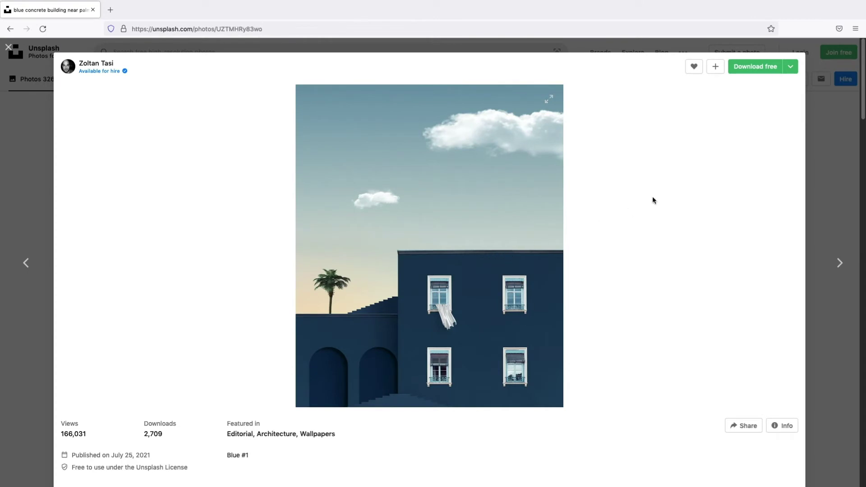
{"action": "left_click", "coordinate": [789, 71]}
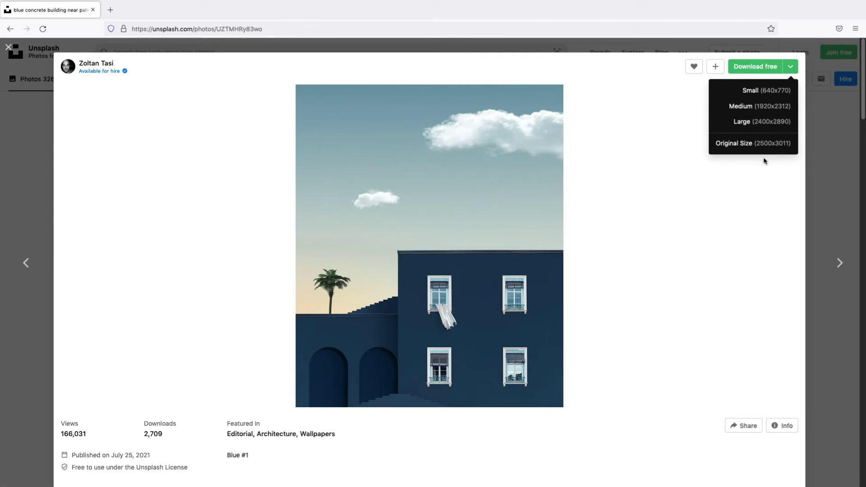
{"action": "left_click", "coordinate": [750, 108]}
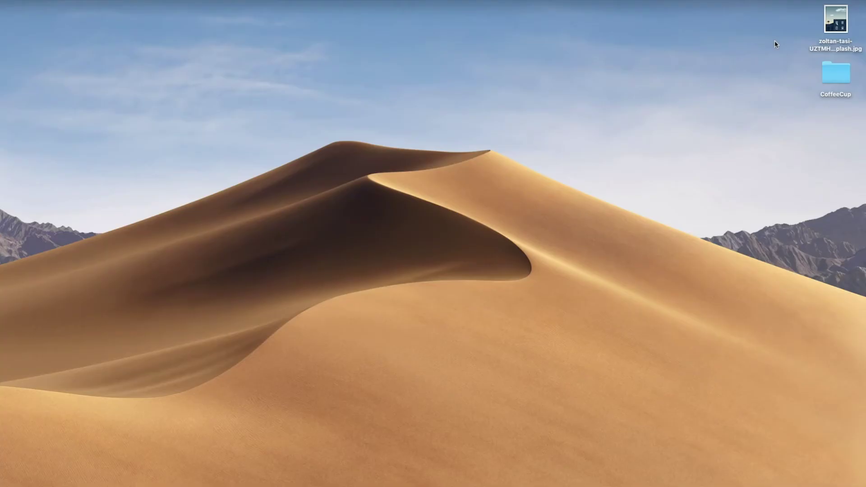
- Rename the desktop zoltan-tasi photo file to hero-picture-company.jpg
{"action": "left_click", "coordinate": [828, 29]}
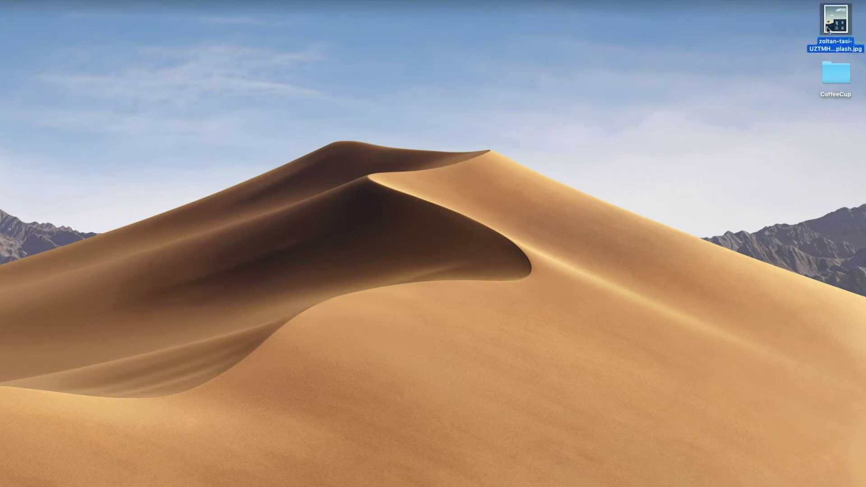
{"action": "key", "text": "Return"}
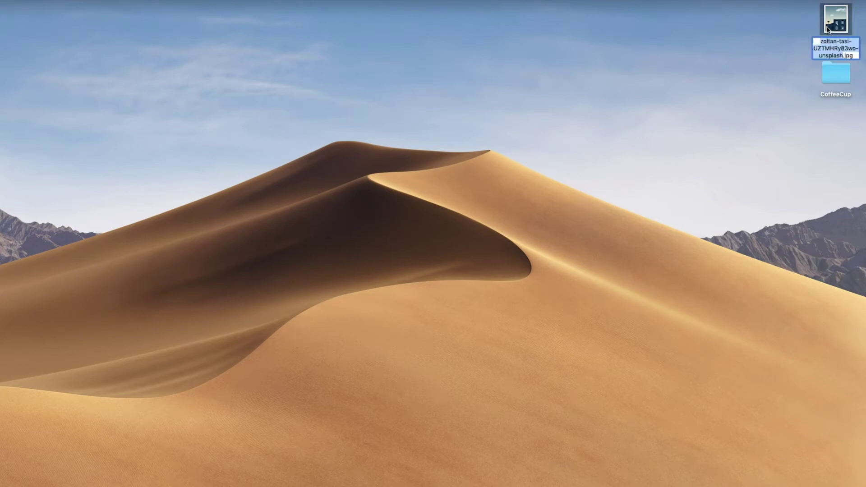
{"action": "type", "text": "hero-p"}
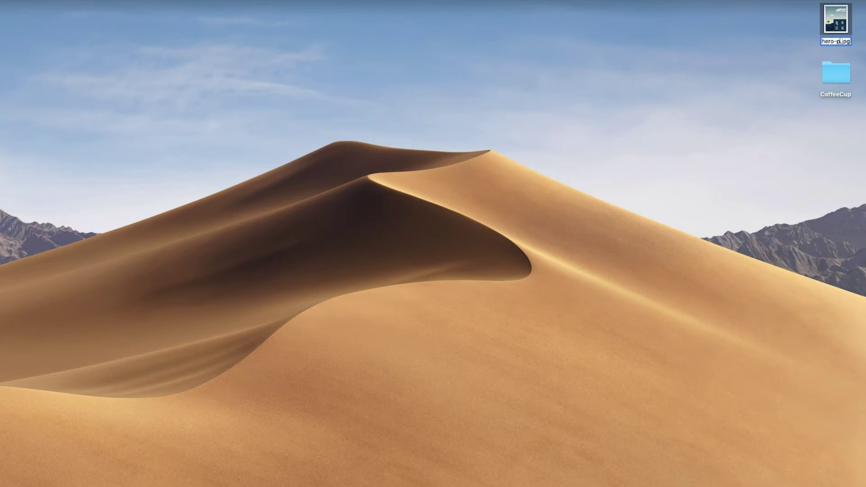
{"action": "type", "text": "icture-com"}
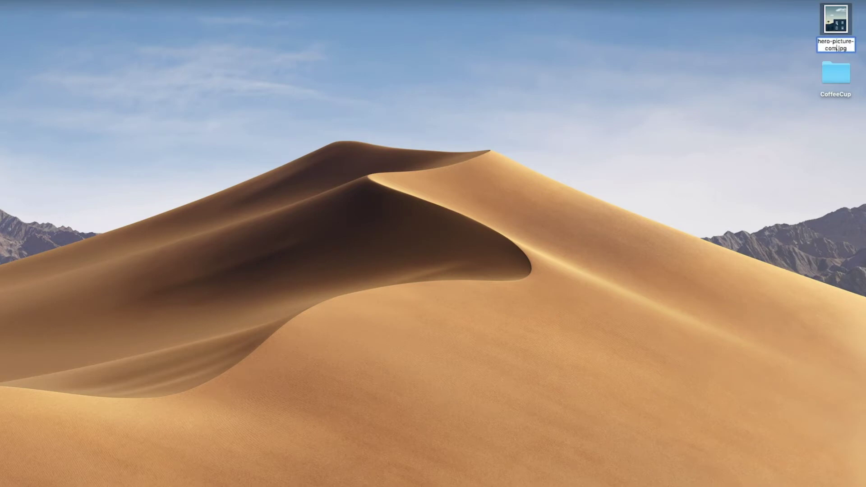
{"action": "type", "text": "pa"}
{"action": "type", "text": "ny"}
{"action": "key", "text": "Return"}
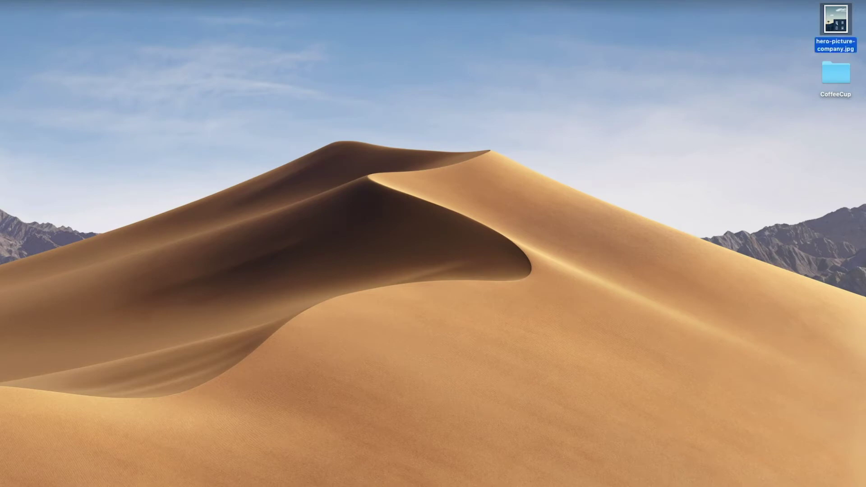
{"action": "left_click", "coordinate": [799, 57]}
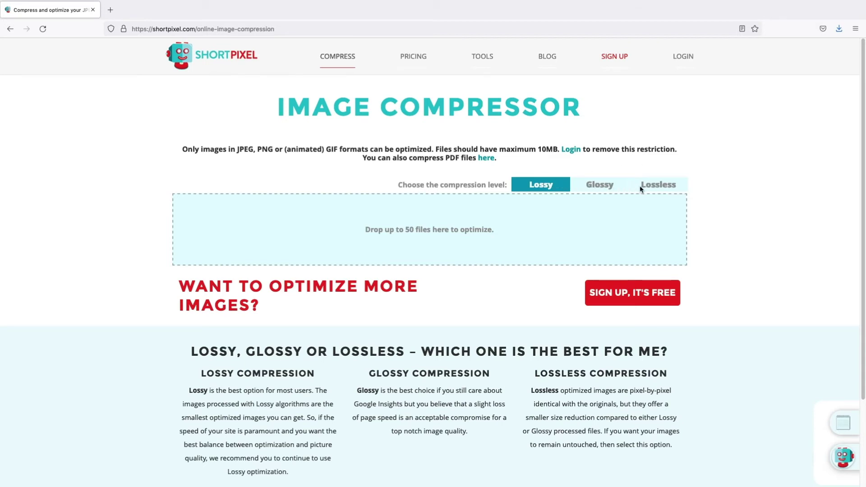
- Upload hero-picture-company.jpg to ShortPixel with Glossy compression, shrinking it 54% to 95.6 KB
{"action": "left_click", "coordinate": [599, 188]}
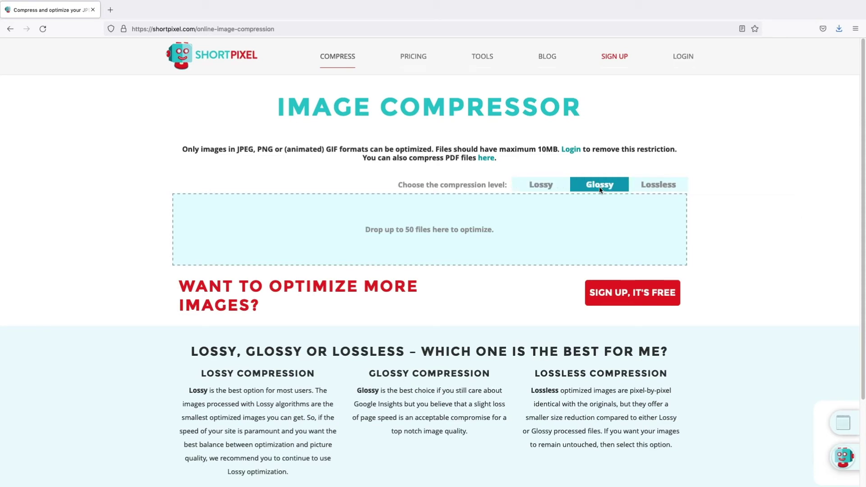
{"action": "left_click", "coordinate": [468, 233]}
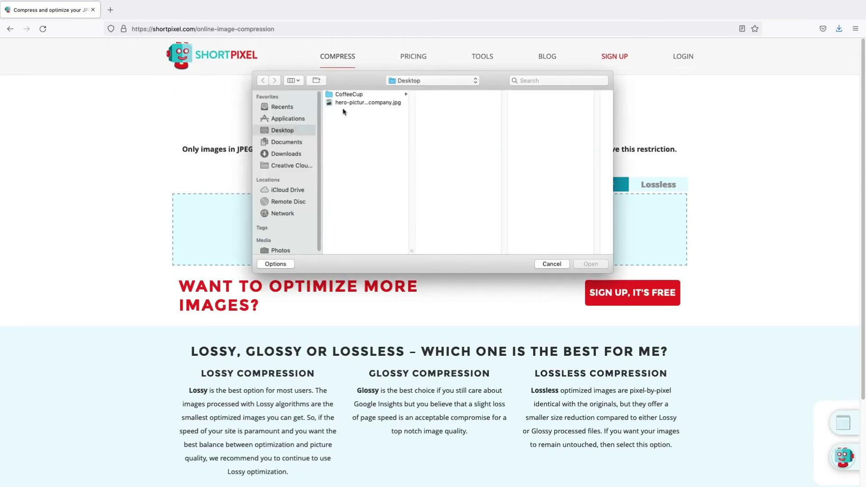
{"action": "left_click", "coordinate": [367, 102]}
{"action": "left_click", "coordinate": [586, 265]}
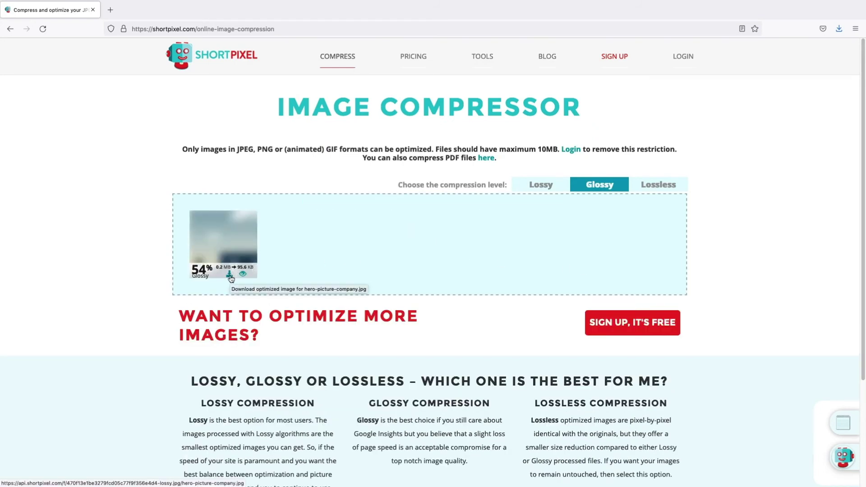
{"action": "scroll", "coordinate": [860, 166], "scroll_direction": "down", "scroll_amount": 3}
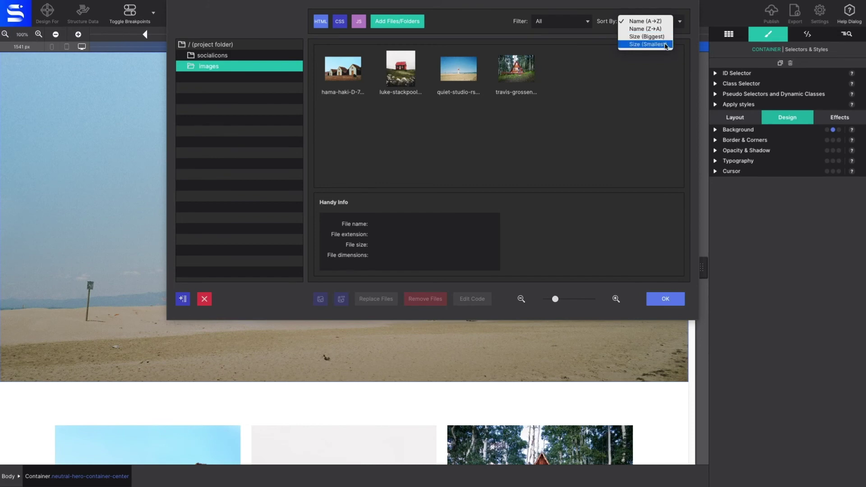
- Sort the project images by Size (Smallest) in Resources
{"action": "left_click", "coordinate": [667, 46]}
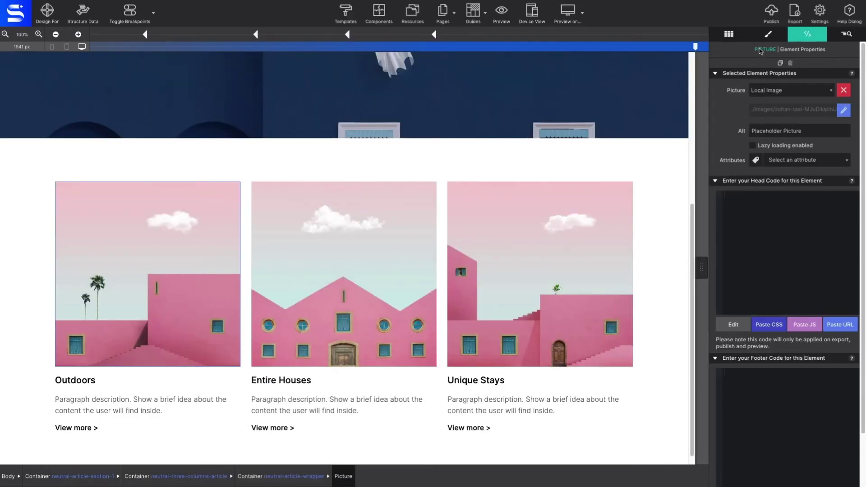